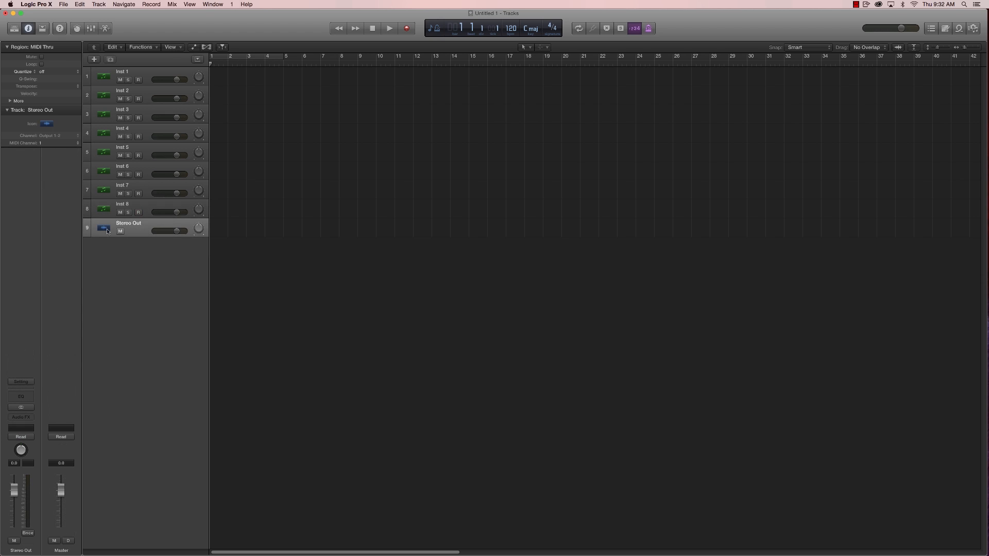
# - Load the factory Dance channel strip setting on the Stereo Out track
pyautogui.click(23, 382)
pyautogui.moveTo(31, 454)
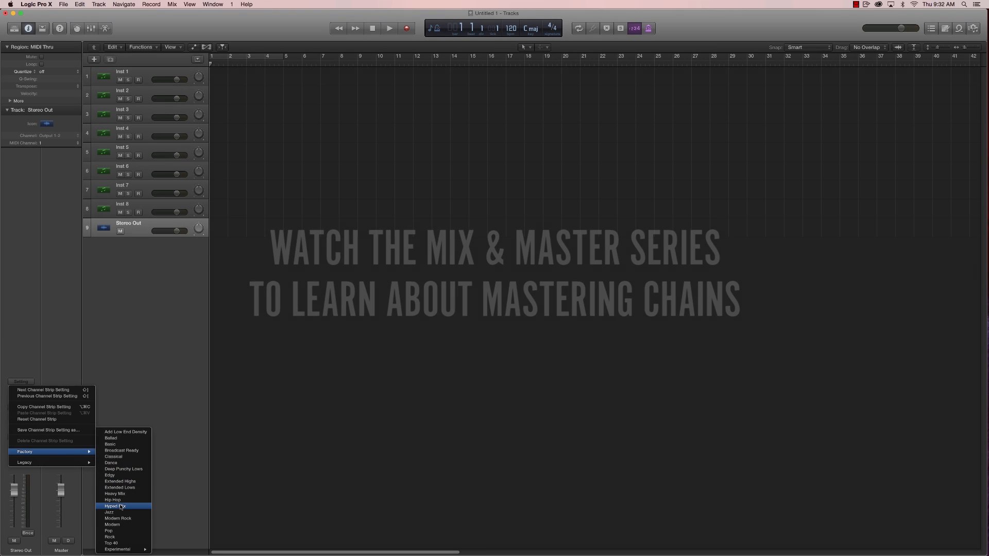
pyautogui.click(112, 463)
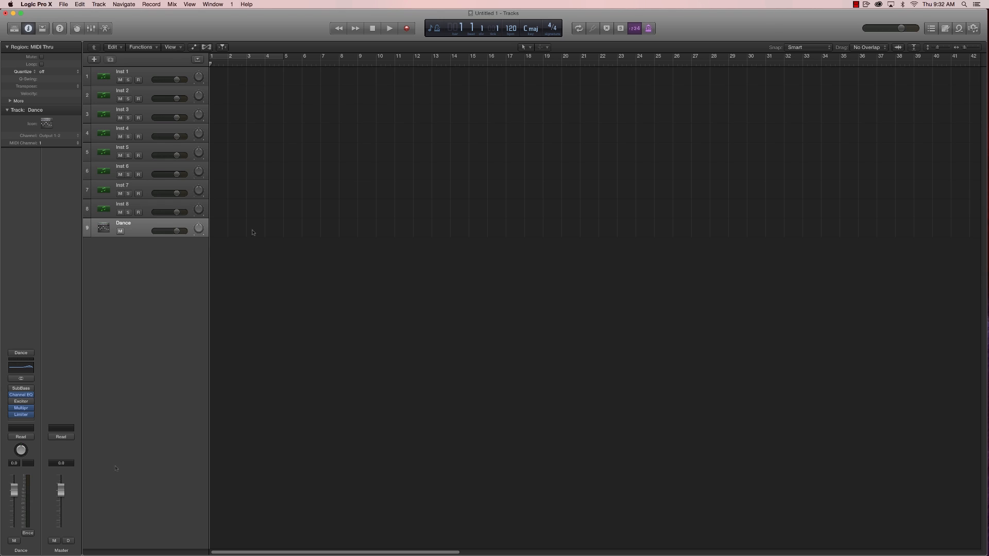
# - Open the sound library and load the Boesendorfer Grand Piano patch on the Inst 1 track
pyautogui.click(149, 76)
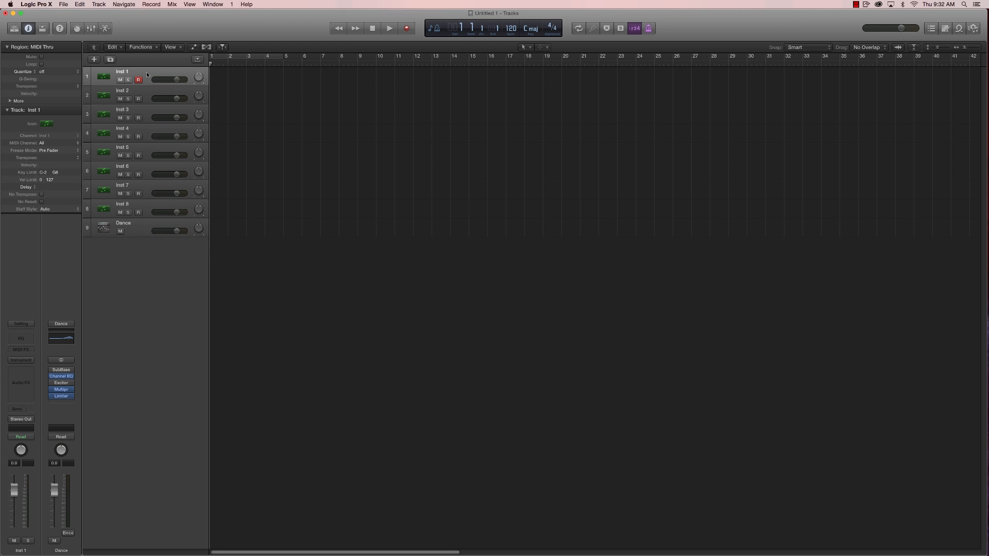
pyautogui.click(14, 29)
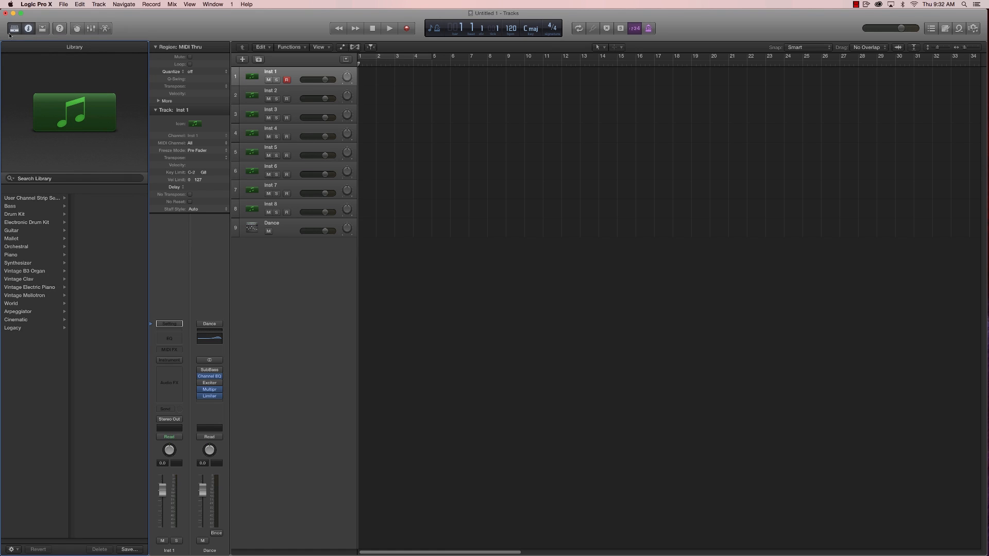
pyautogui.click(21, 254)
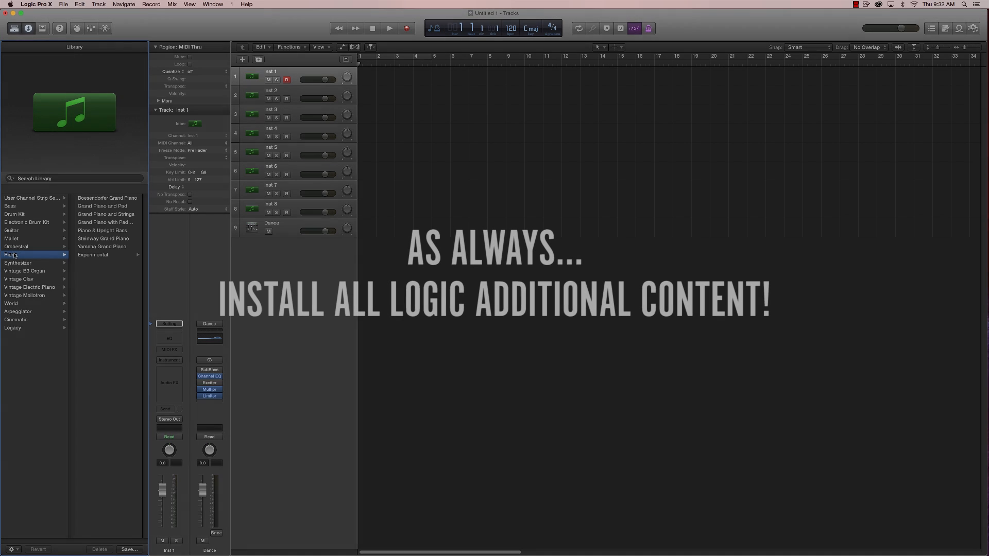
pyautogui.click(91, 200)
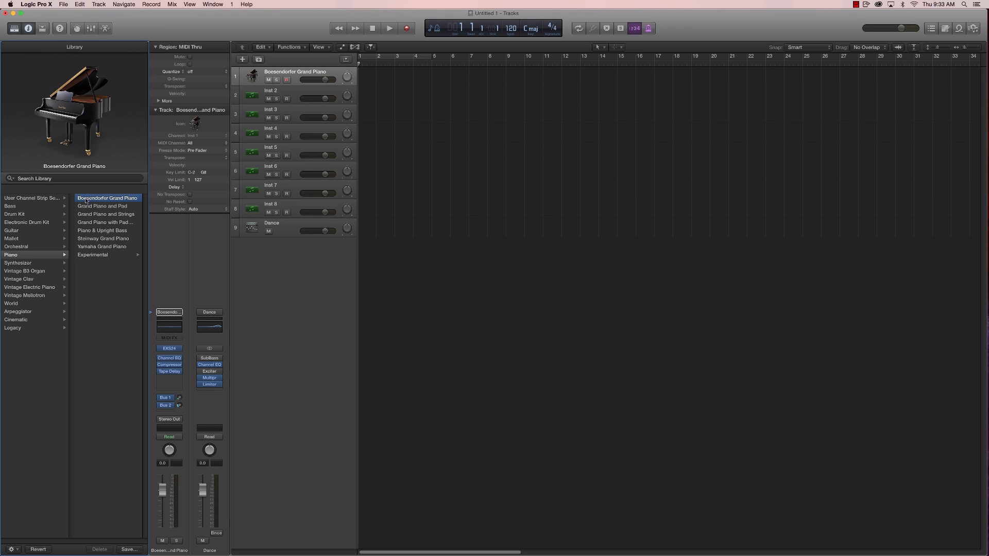
# - Load the Ibiza kit from the Drum Machine Designer electronic drum kits on the Inst 2 track
pyautogui.click(297, 94)
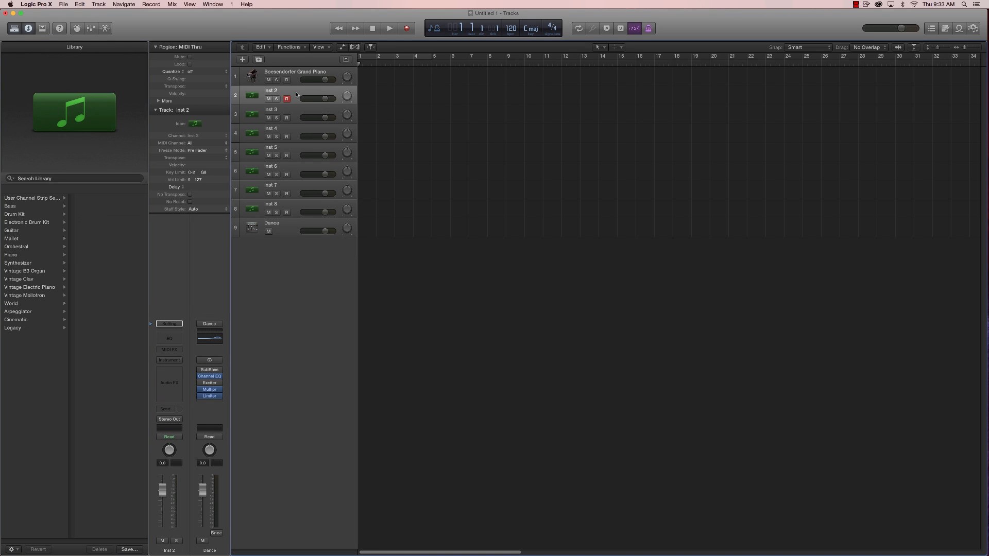
pyautogui.click(23, 222)
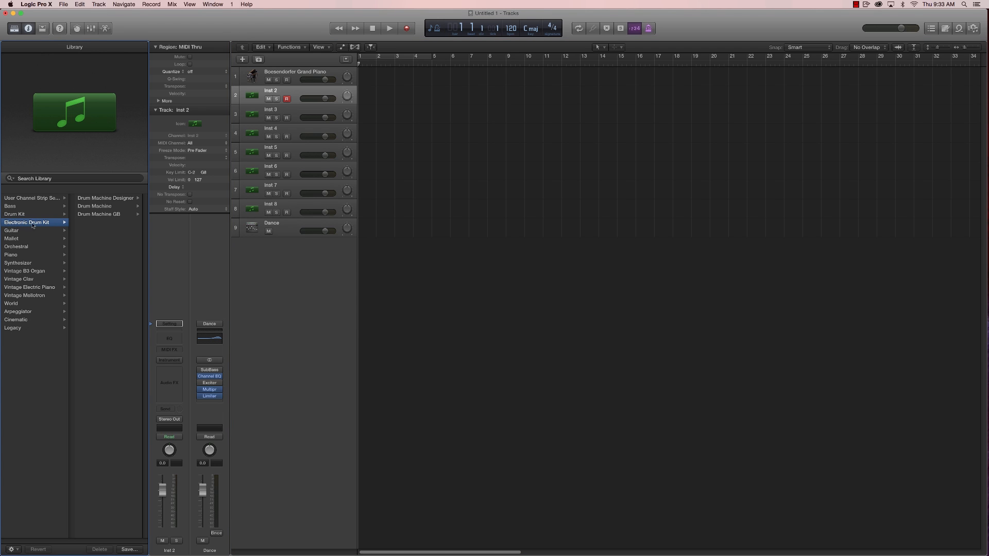
pyautogui.click(93, 199)
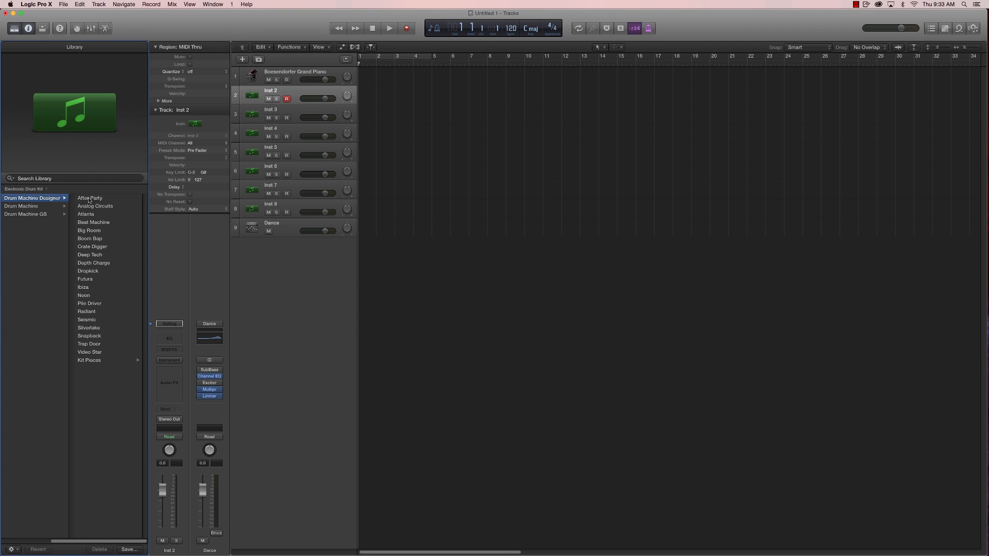
pyautogui.click(83, 287)
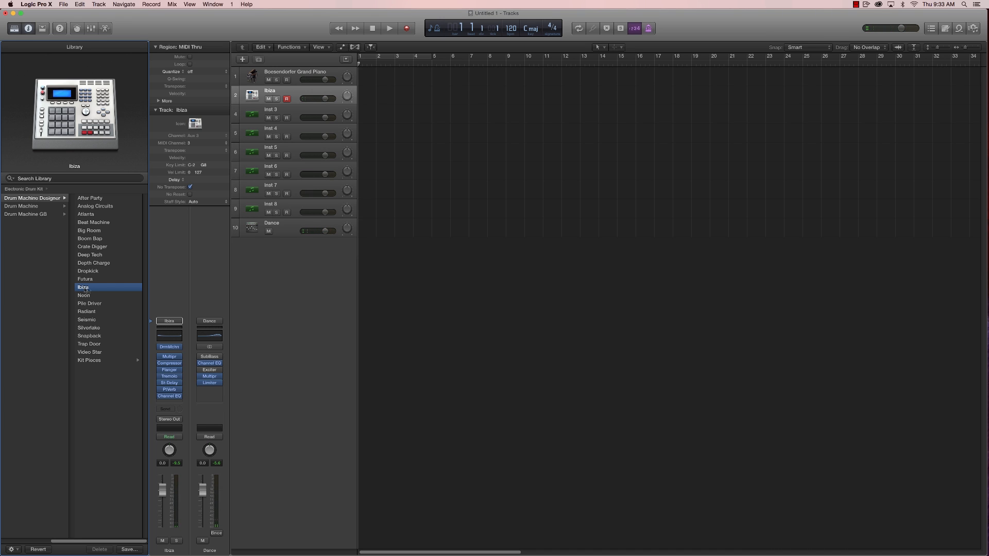
# - Load the Progressive House Bass patch from the EDM Bass synthesizers on the Inst 3 track
pyautogui.click(299, 113)
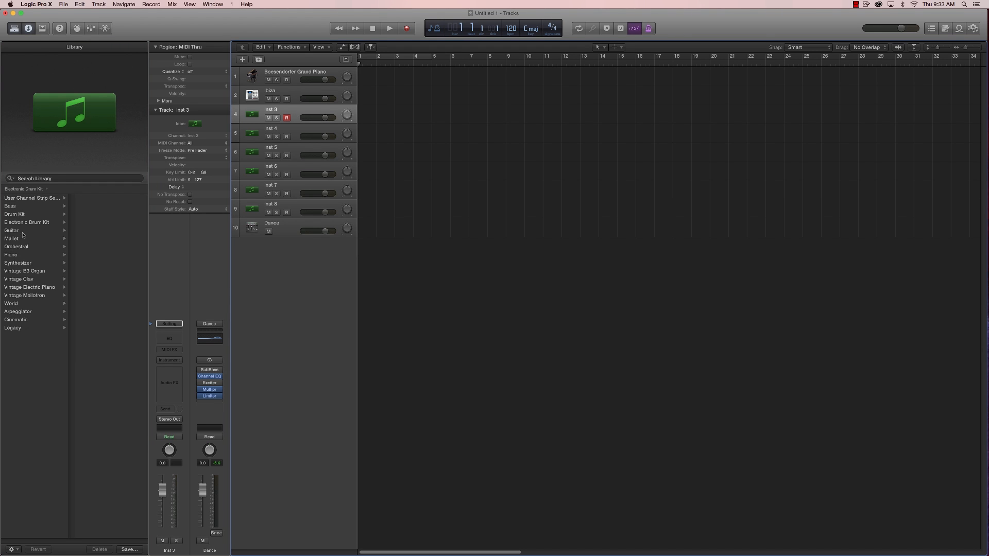
pyautogui.click(19, 263)
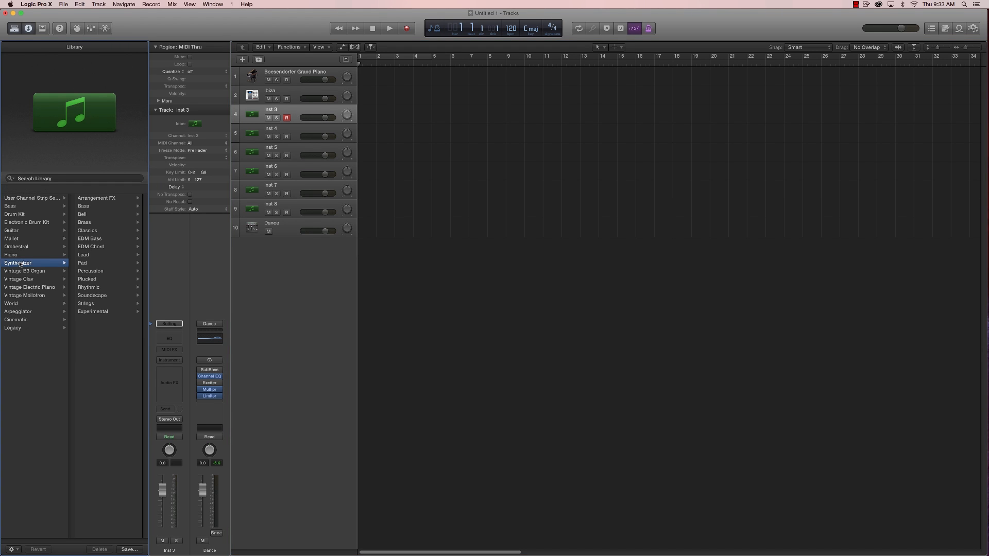
pyautogui.click(86, 239)
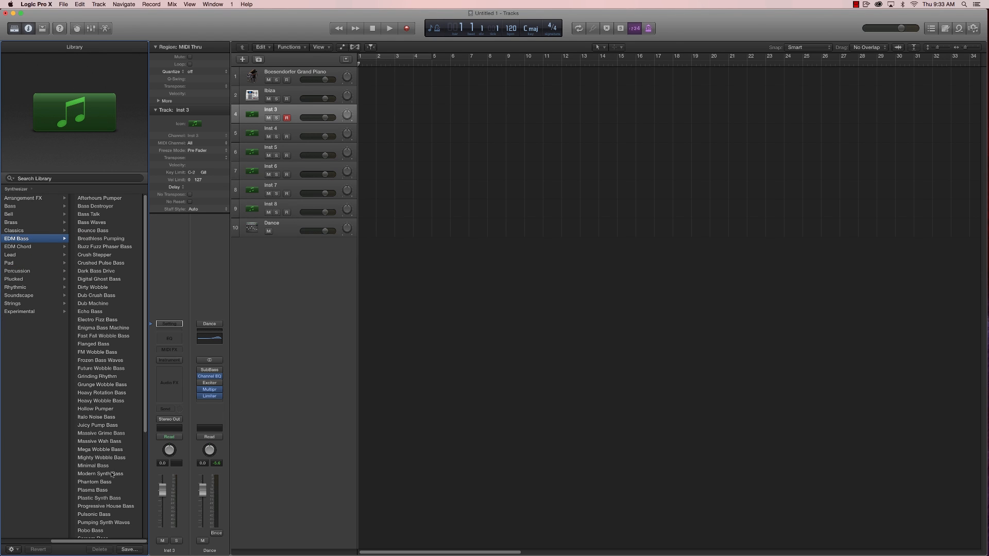
pyautogui.click(93, 507)
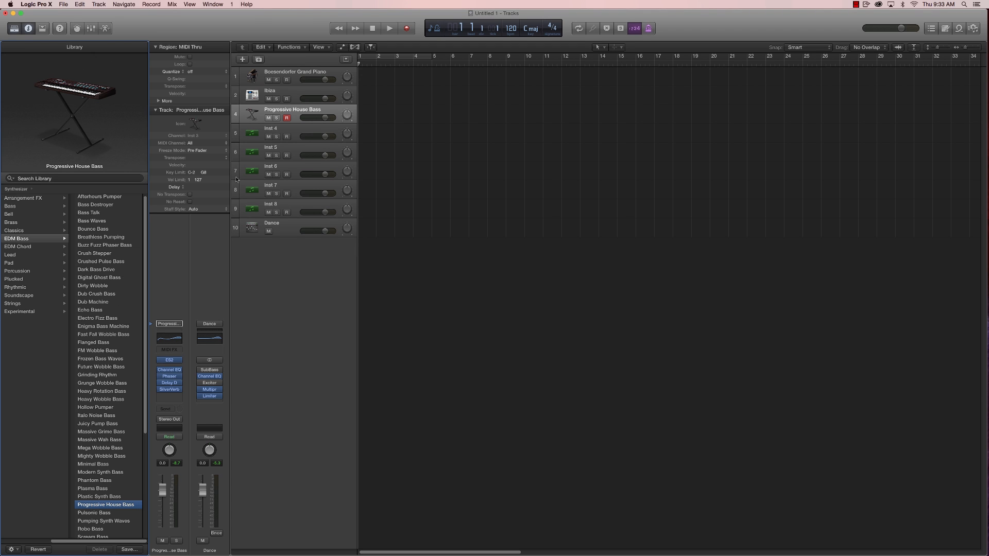
# - Load the Micro Pulse patch from the Classics synthesizers on the Inst 4 track
pyautogui.click(294, 133)
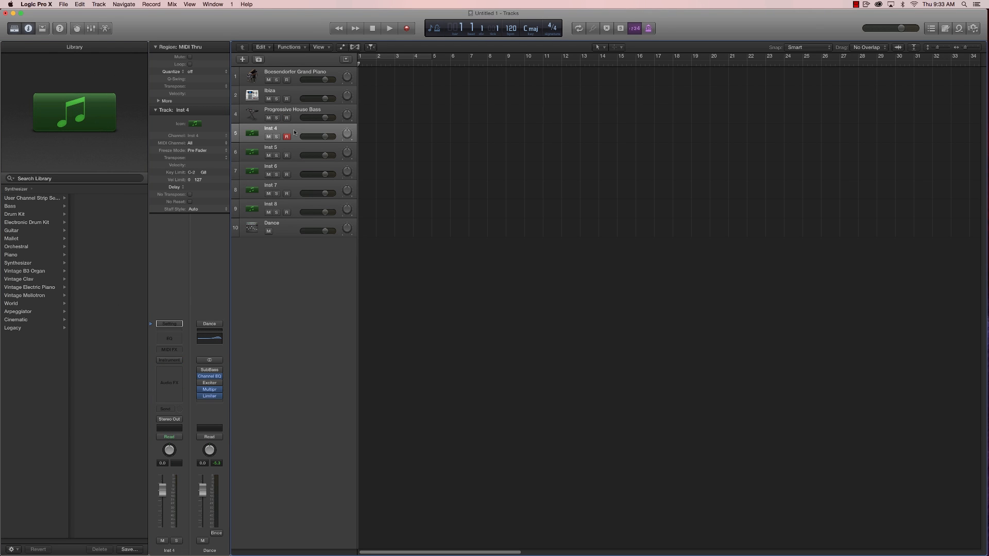
pyautogui.click(16, 264)
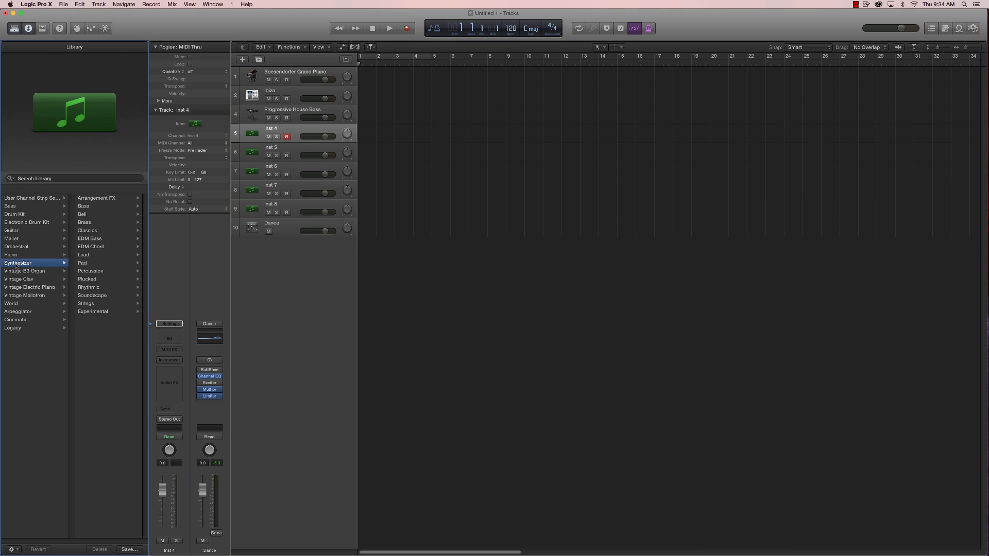
pyautogui.click(92, 231)
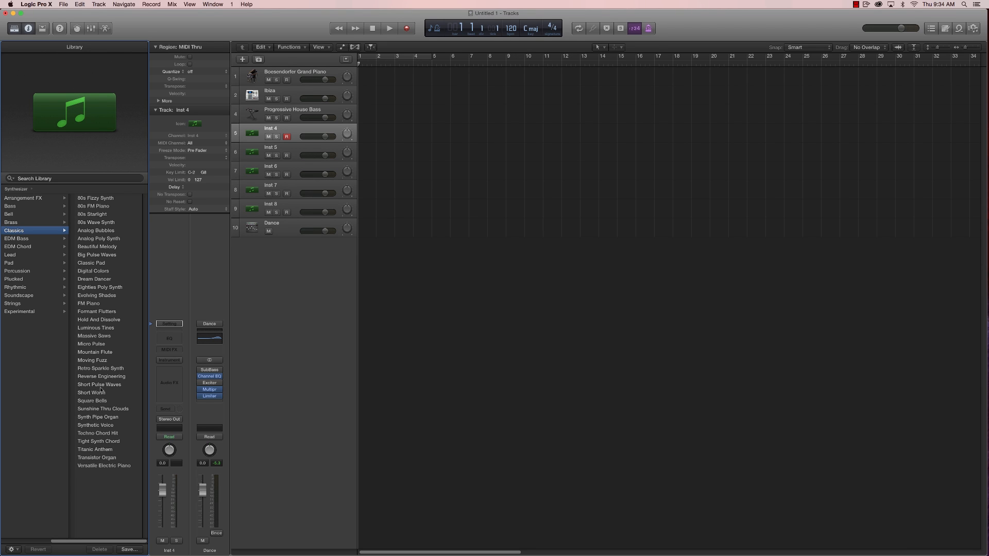
pyautogui.click(93, 345)
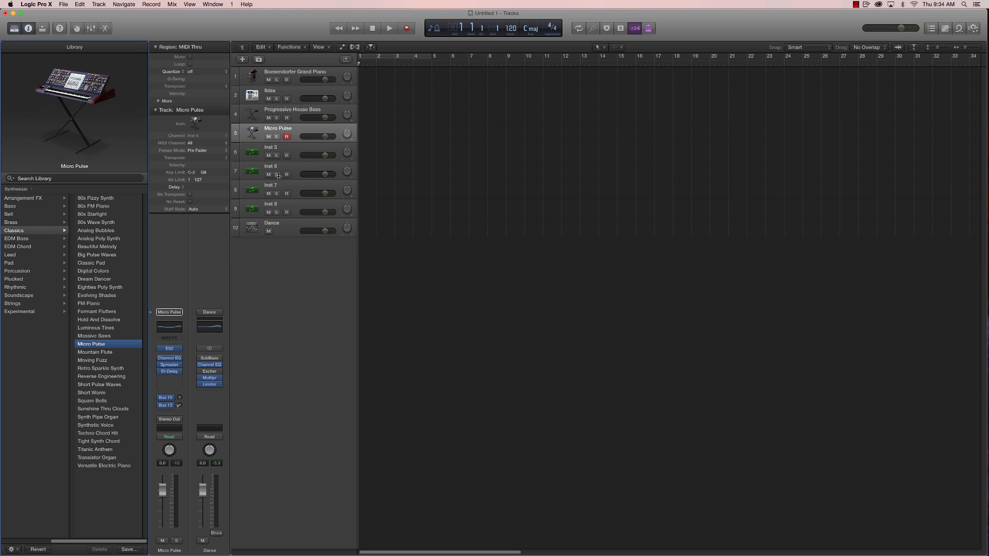
# - Load the Dirty Big Lead patch from the Lead synthesizers on the Inst 5 track
pyautogui.click(297, 153)
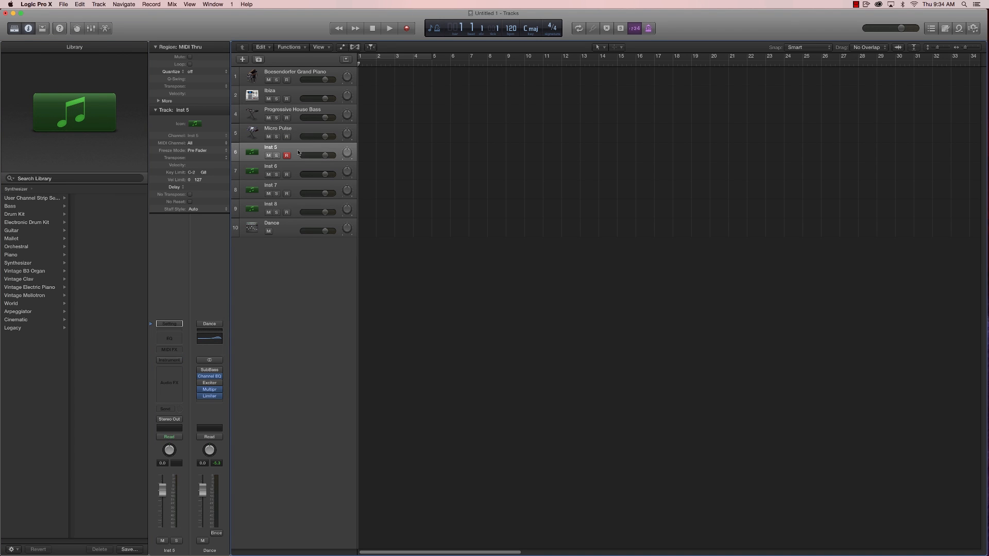
pyautogui.click(16, 265)
pyautogui.click(89, 256)
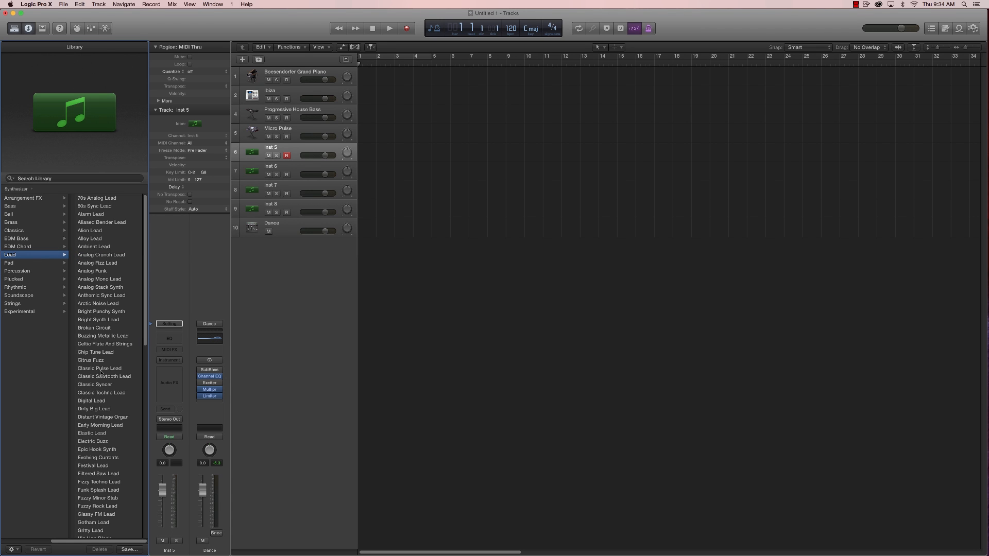
pyautogui.scroll(-1, 101, 373)
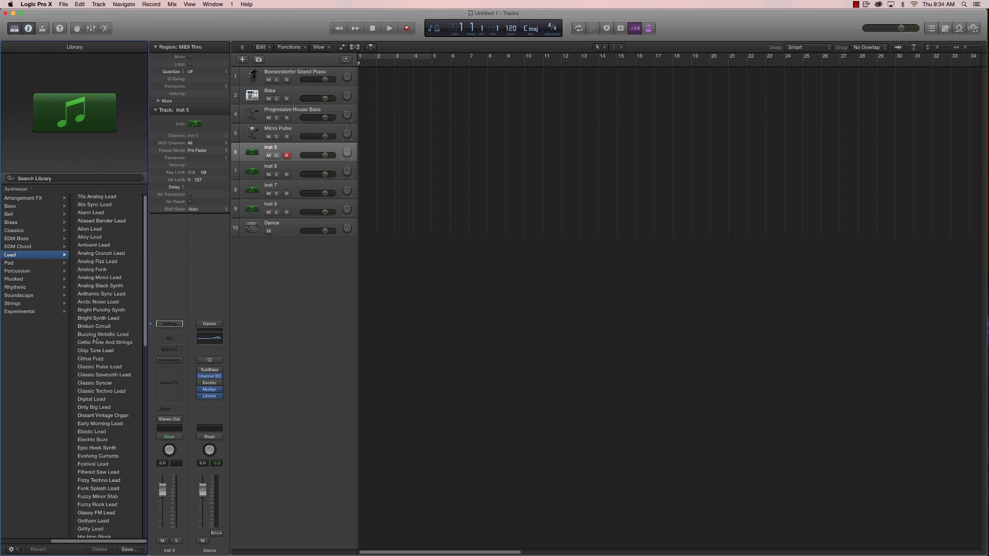
pyautogui.click(93, 408)
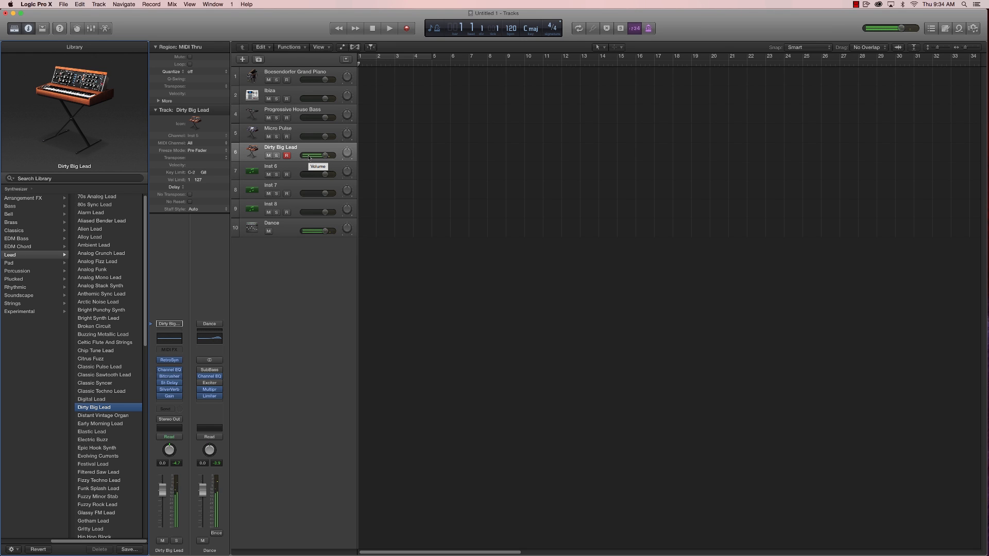
# - Raise the Resolution slider of the Bitcrusher effect on the Dirty Big Lead track and close the plug-in window
pyautogui.click(169, 377)
pyautogui.moveTo(59, 112); pyautogui.dragTo(59, 104)
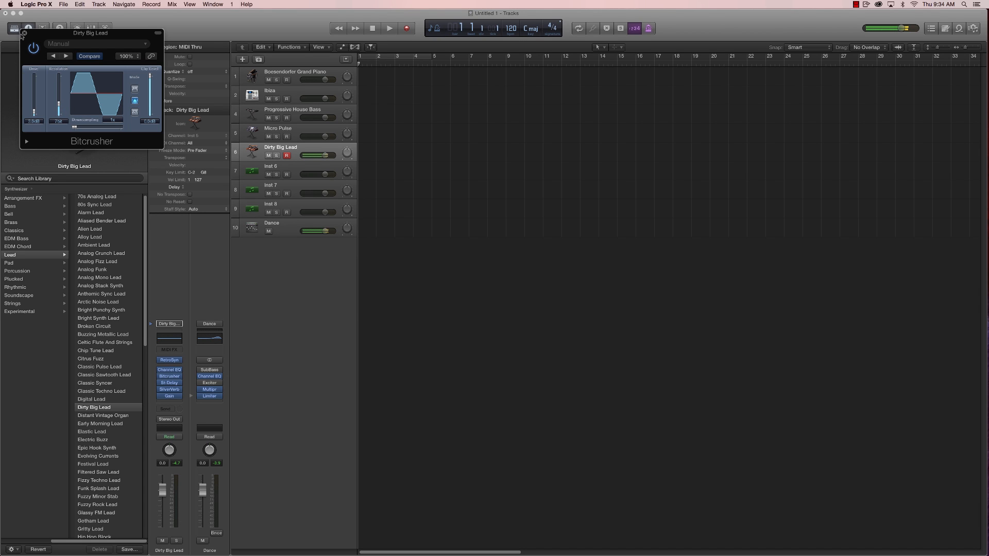
pyautogui.click(24, 33)
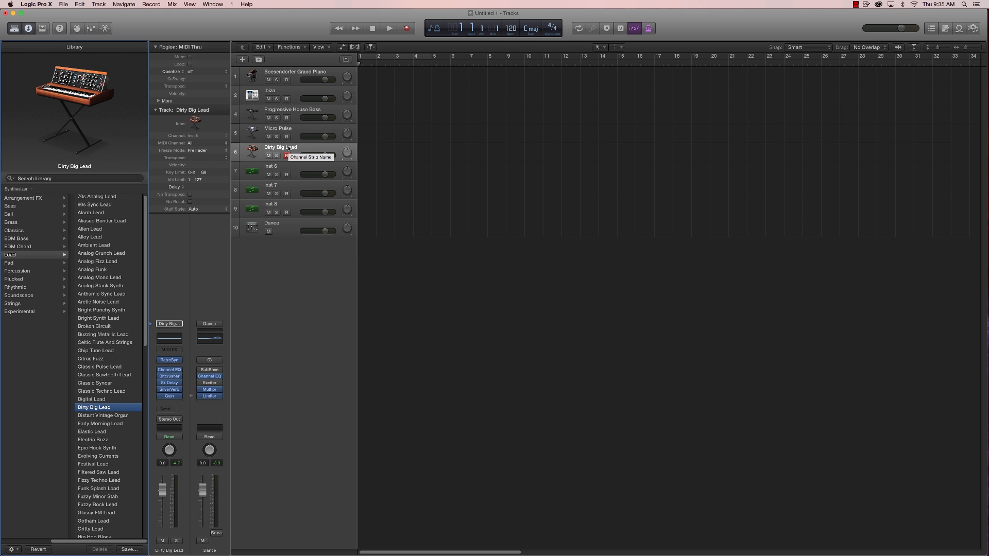
# - Show the mixer and insert the stereo Xfer Records Serum instrument on both the Inst 6 and Inst 7 channels
pyautogui.click(281, 167)
pyautogui.press('x')
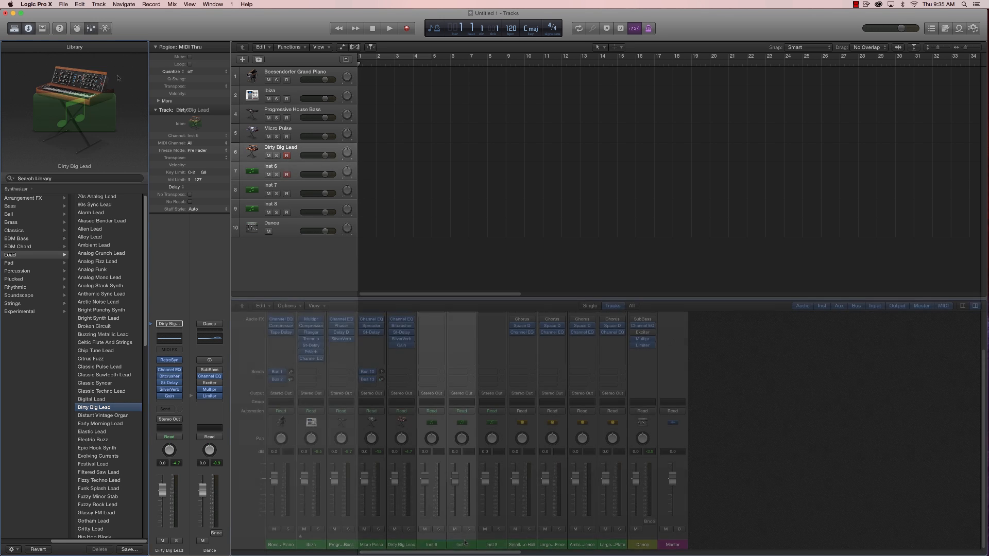
pyautogui.scroll(3, 478, 515)
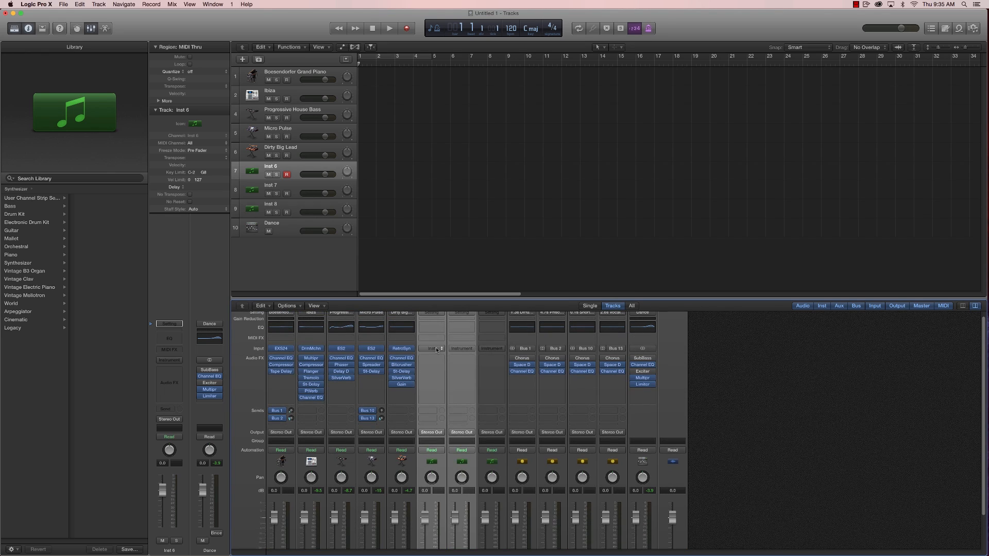
pyautogui.click(436, 349)
pyautogui.moveTo(448, 489)
pyautogui.moveTo(531, 514)
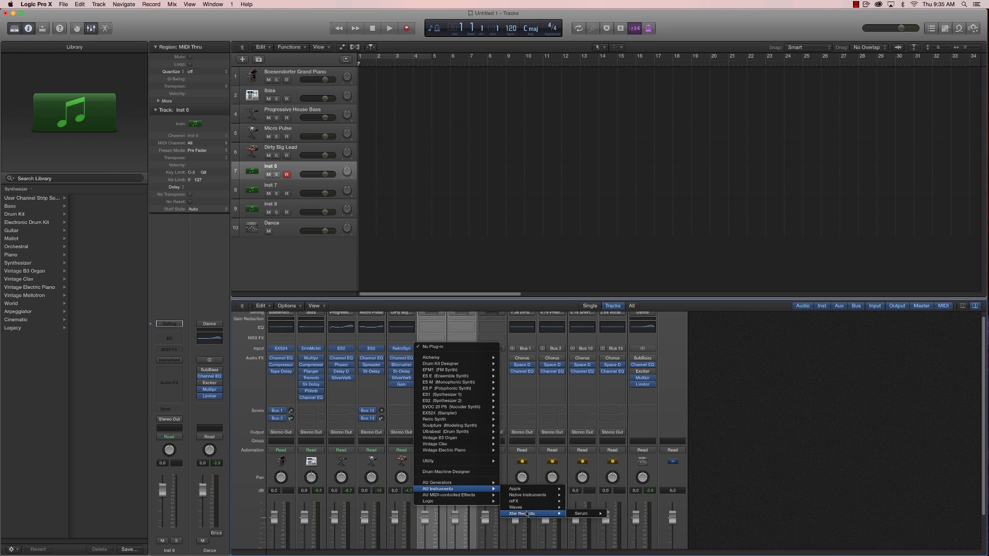
pyautogui.moveTo(585, 516)
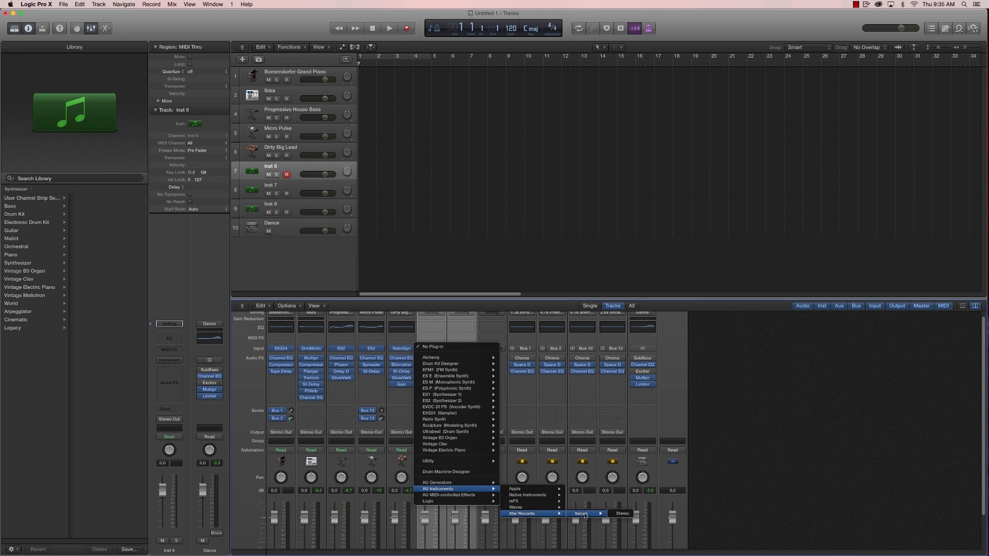
pyautogui.click(622, 514)
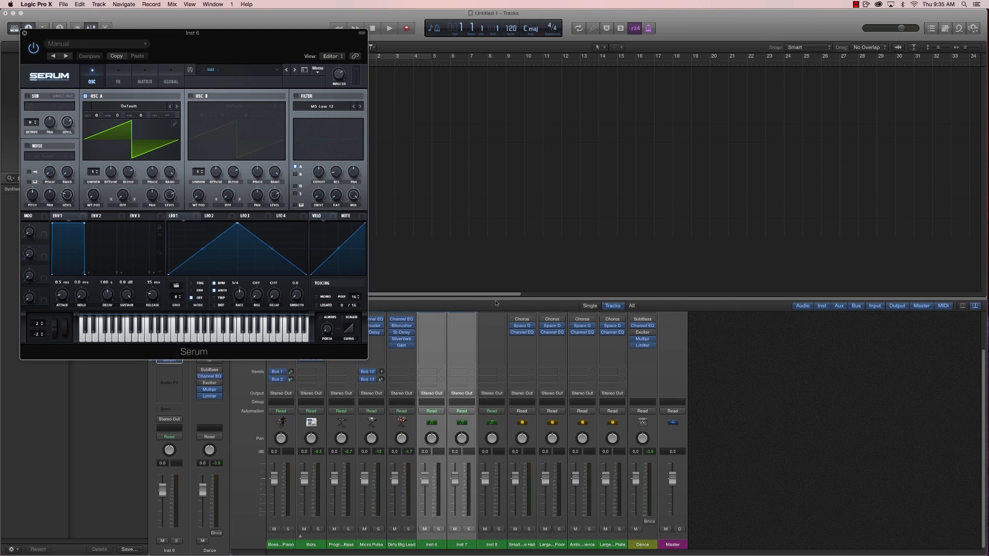
# - Insert the stereo Native Instruments Massive synth on the Inst 8 channel and close the Massive and Serum windows
pyautogui.moveTo(497, 301); pyautogui.dragTo(503, 257)
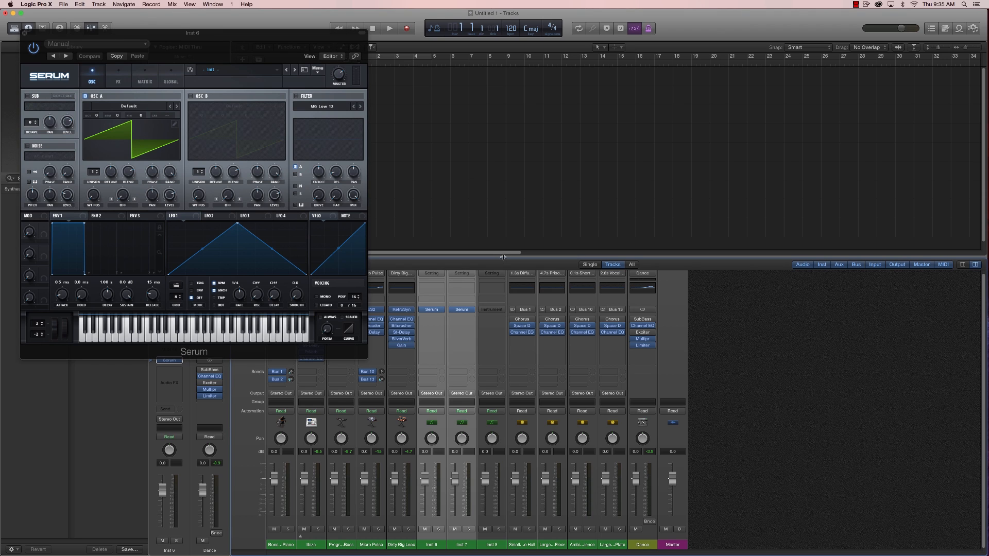
pyautogui.click(502, 545)
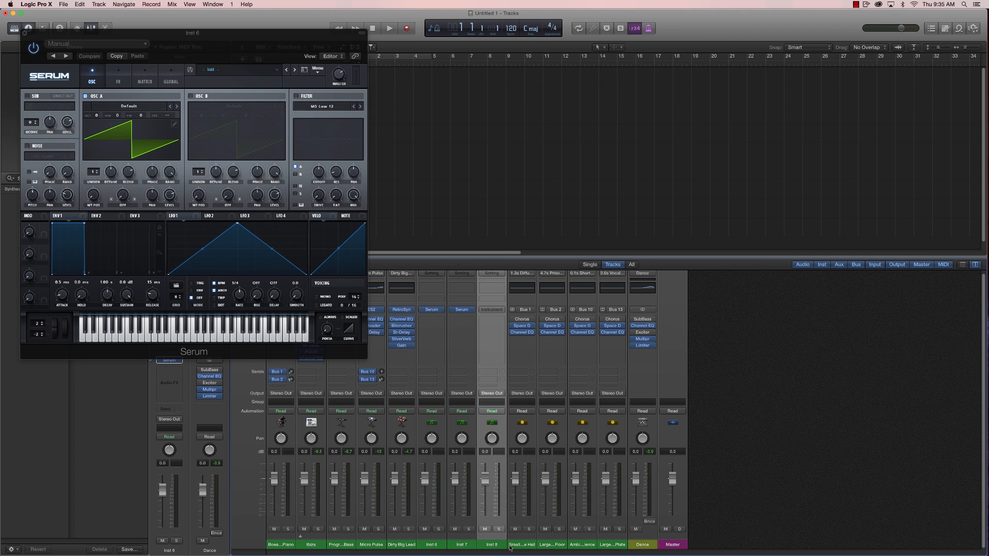
pyautogui.click(499, 312)
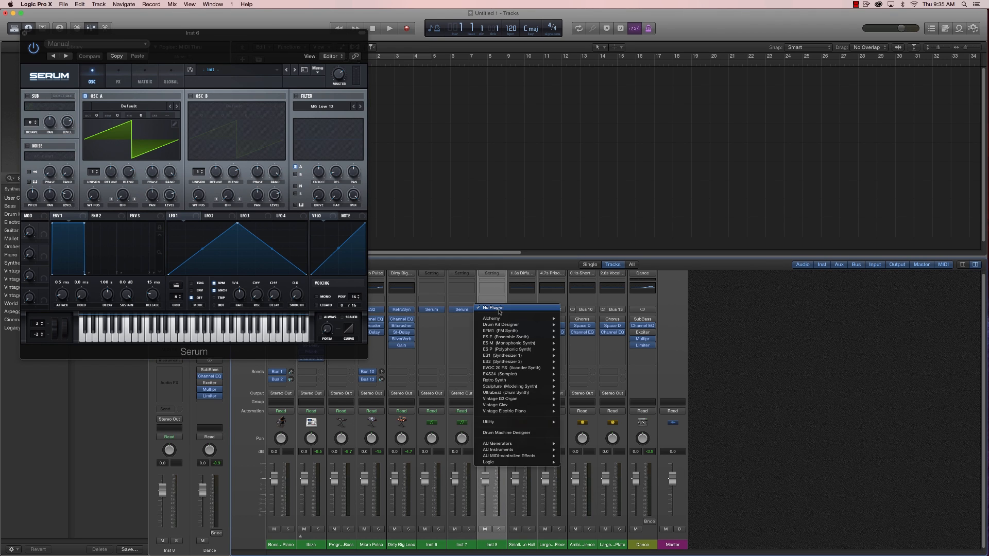
pyautogui.moveTo(518, 451)
pyautogui.moveTo(592, 458)
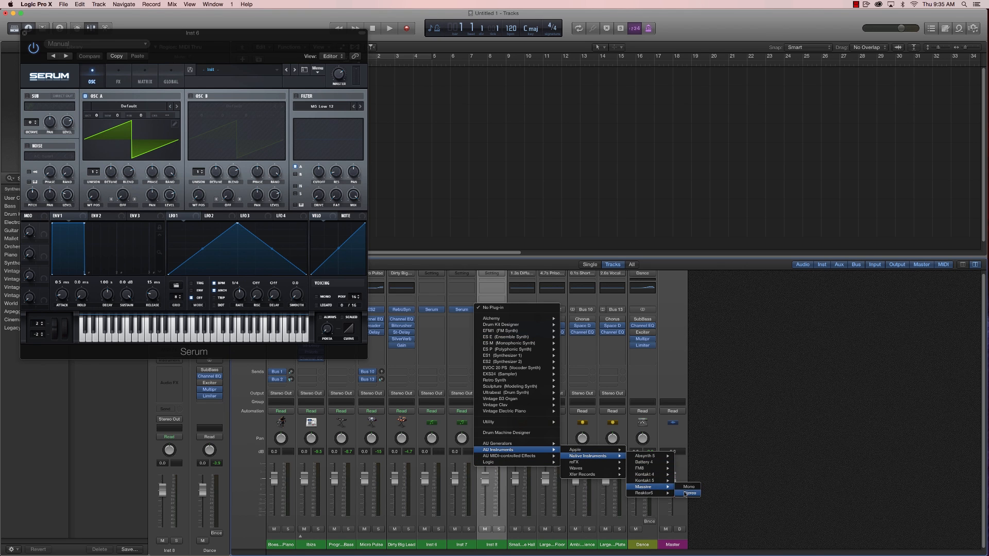
pyautogui.click(685, 495)
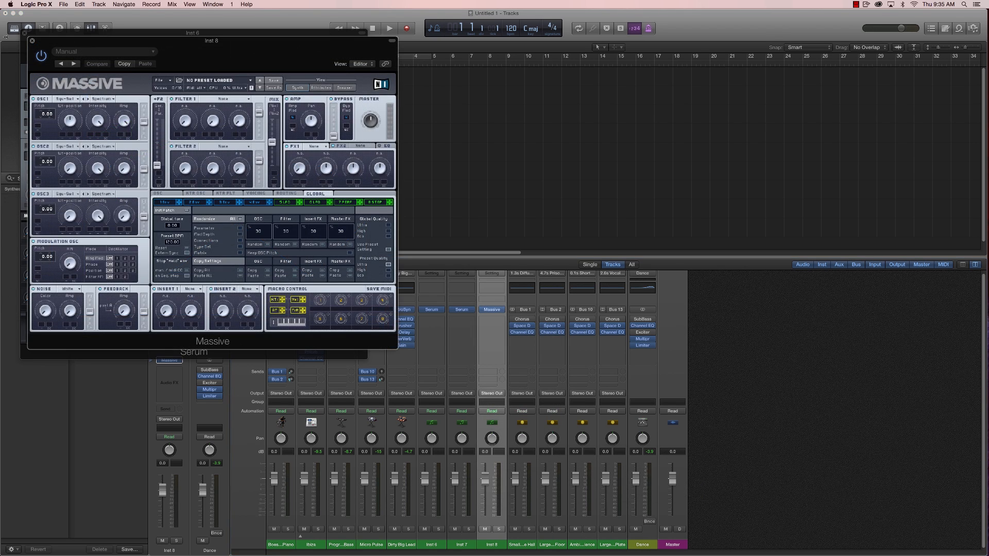
pyautogui.click(31, 41)
pyautogui.click(24, 33)
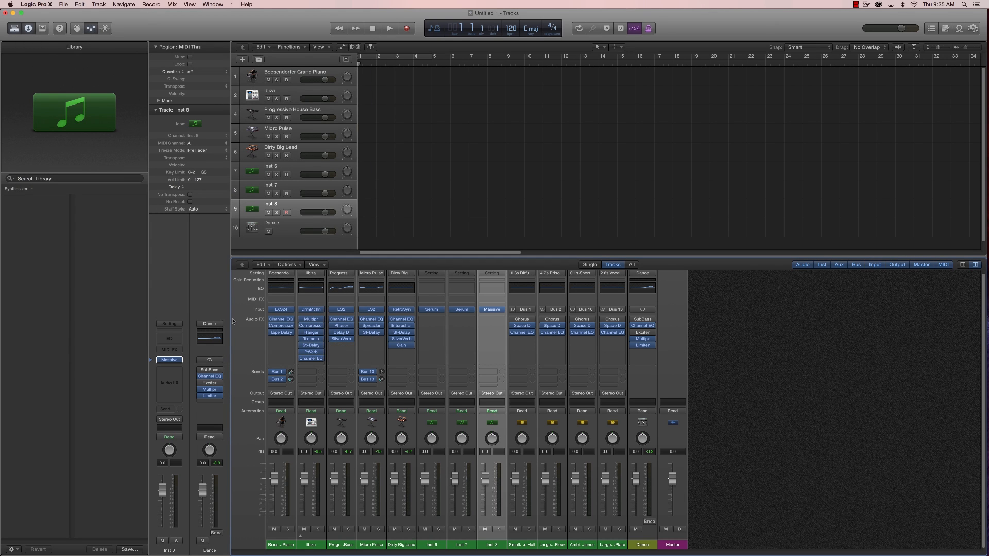
# - Add four audio tracks below the Inst 8 track and enlarge the tracks area by shrinking the mixer
pyautogui.click(243, 60)
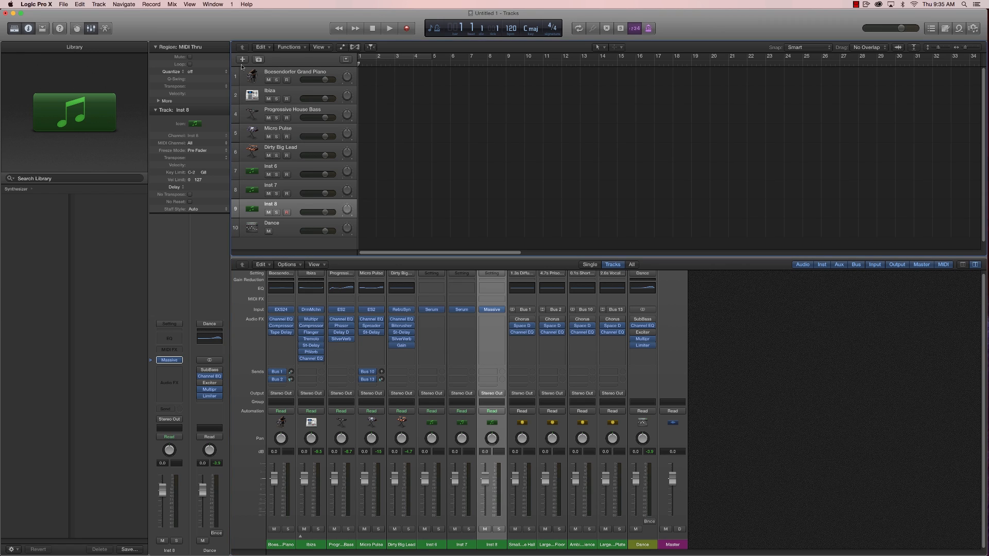
pyautogui.click(488, 34)
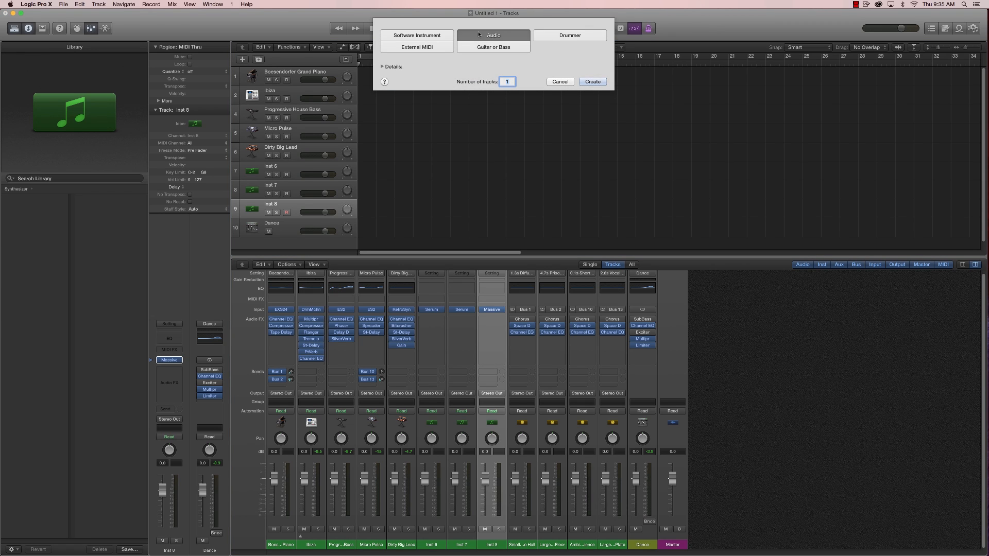
pyautogui.write('4')
pyautogui.press('Return')
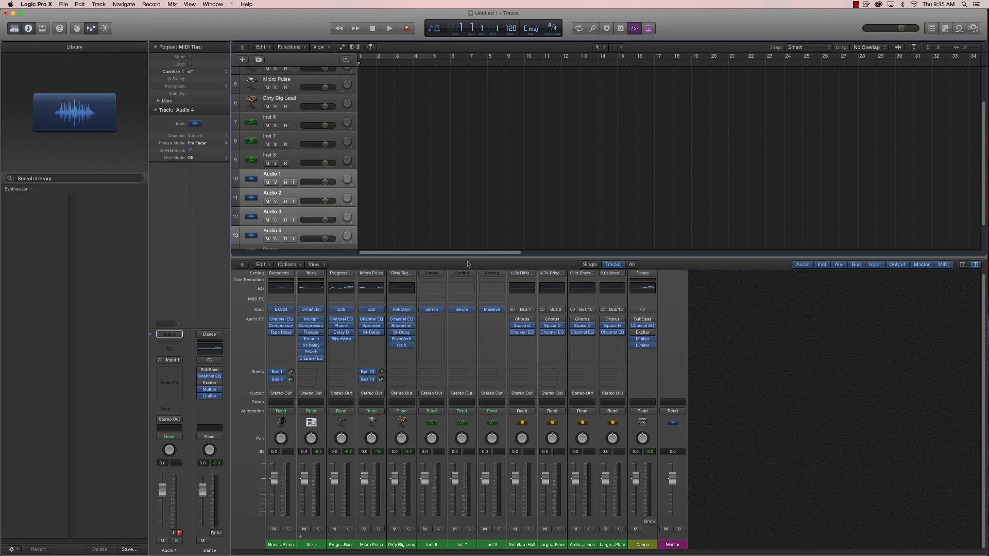
pyautogui.moveTo(467, 258); pyautogui.dragTo(467, 369)
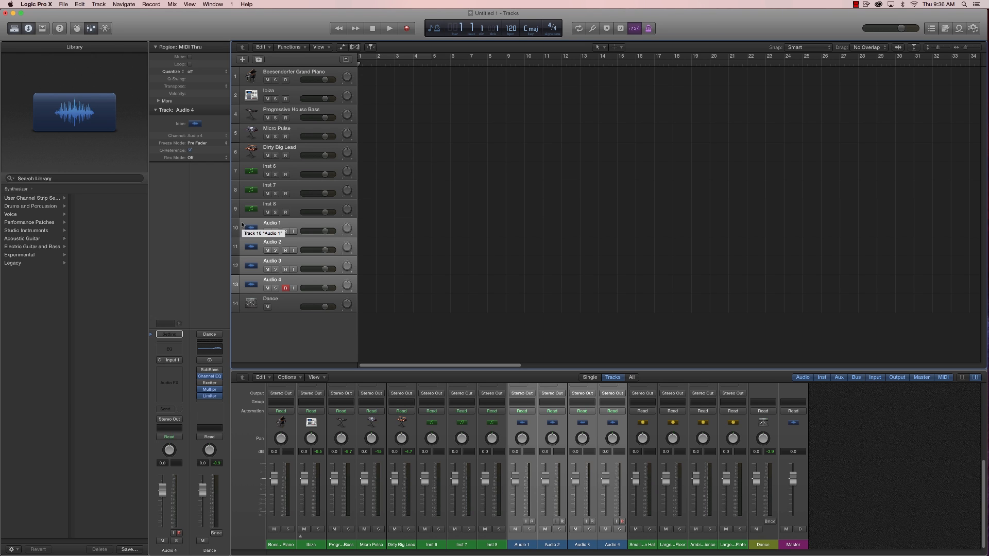
# - Add two software instrument tracks below the Audio 4 track
pyautogui.click(294, 282)
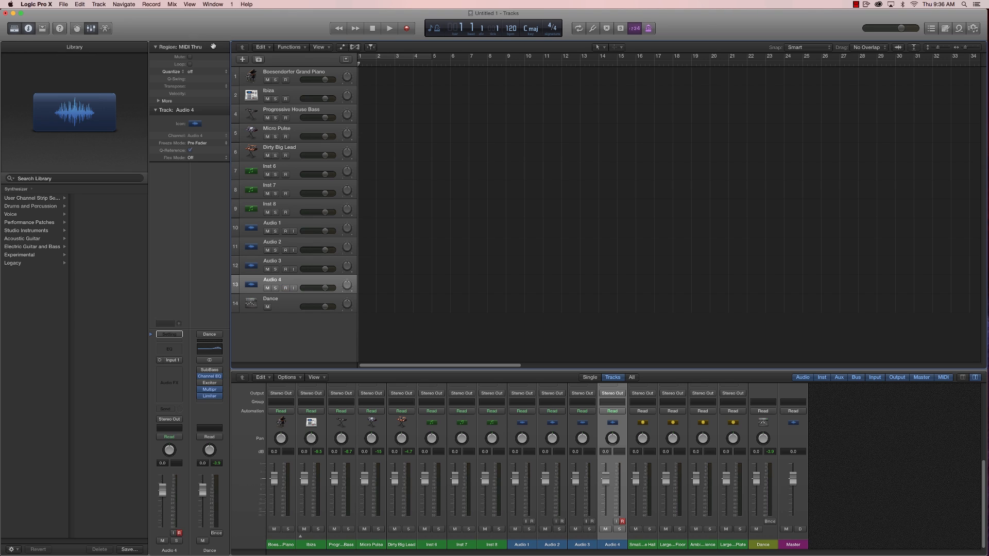
pyautogui.click(242, 59)
pyautogui.click(441, 36)
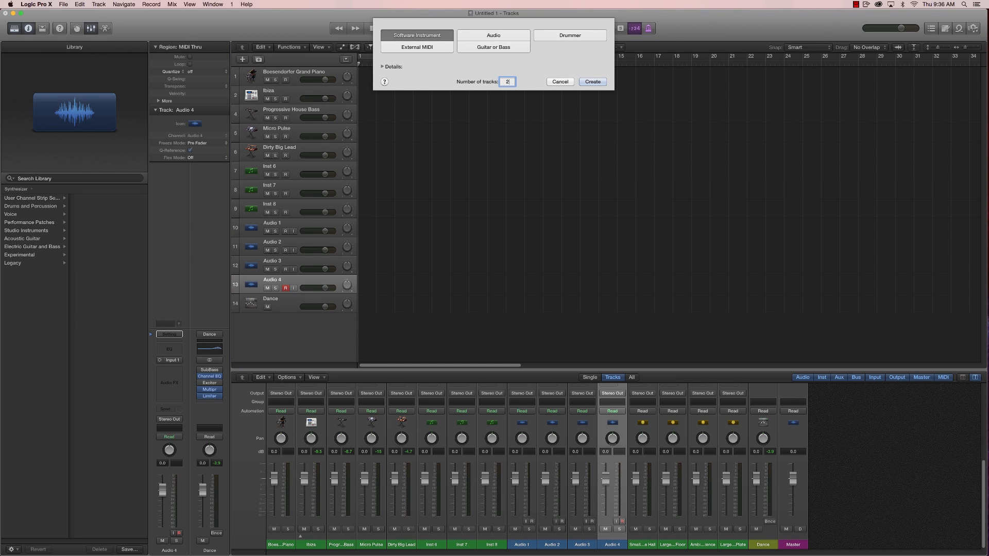
pyautogui.write('2')
pyautogui.press('Return')
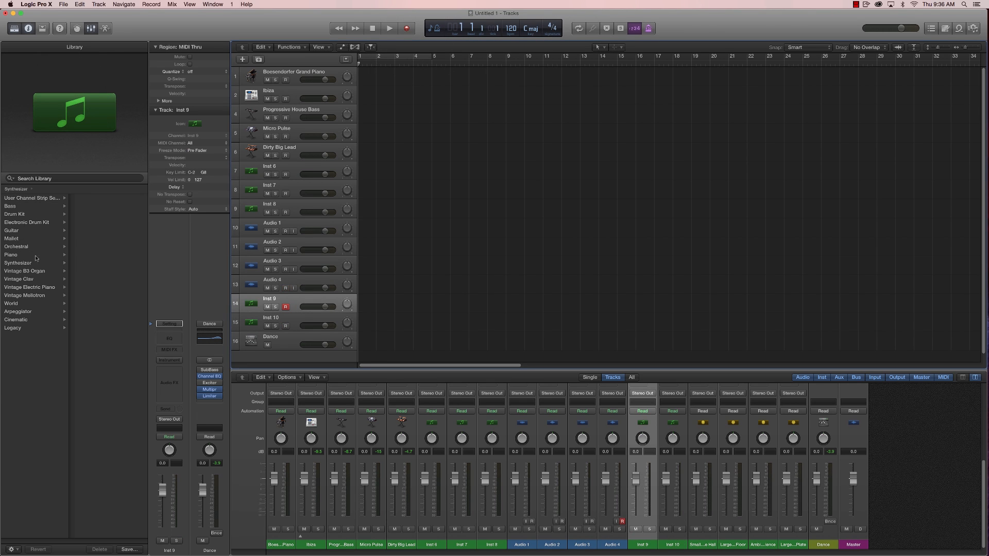
# - Load the Downing Boom patch from the Arrangement FX synthesizers on the Inst 9 track
pyautogui.click(19, 264)
pyautogui.click(97, 199)
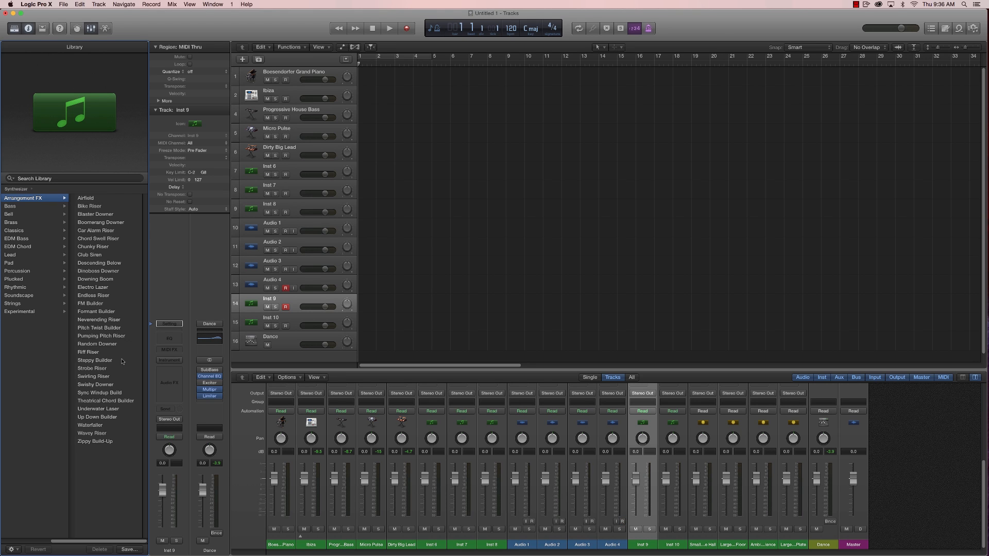
pyautogui.click(88, 279)
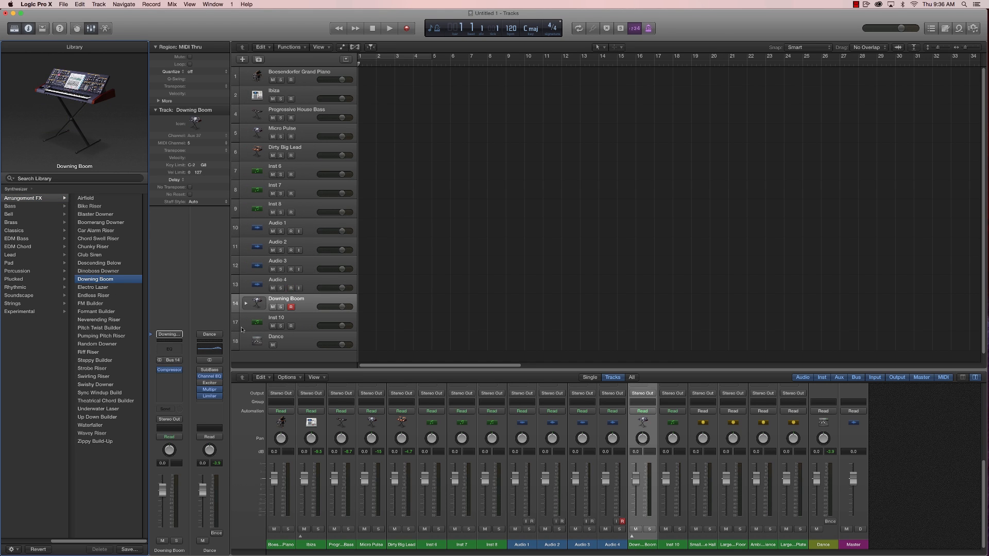
# - Load the FM Builder patch from the Arrangement FX synthesizers on the Inst 10 track
pyautogui.click(300, 324)
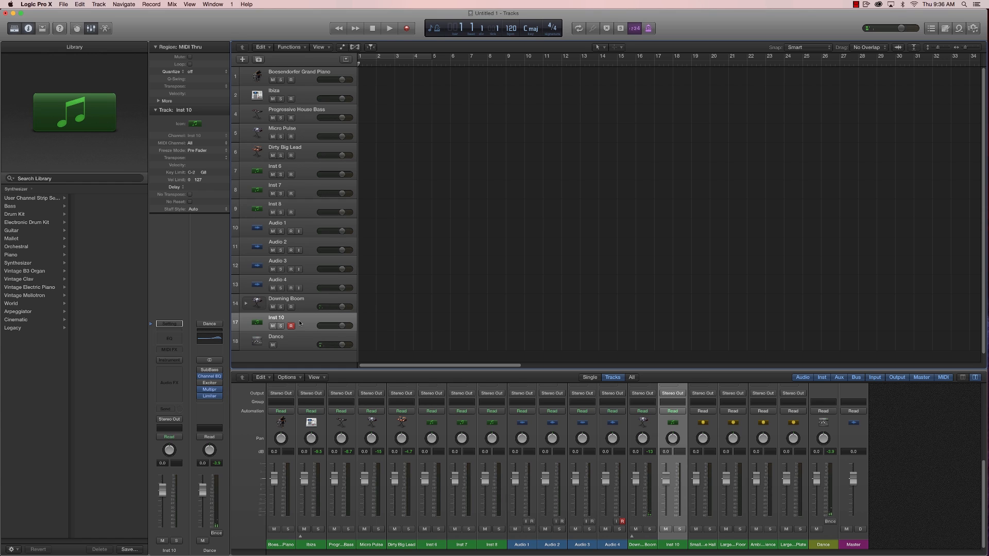
pyautogui.click(18, 262)
pyautogui.click(93, 198)
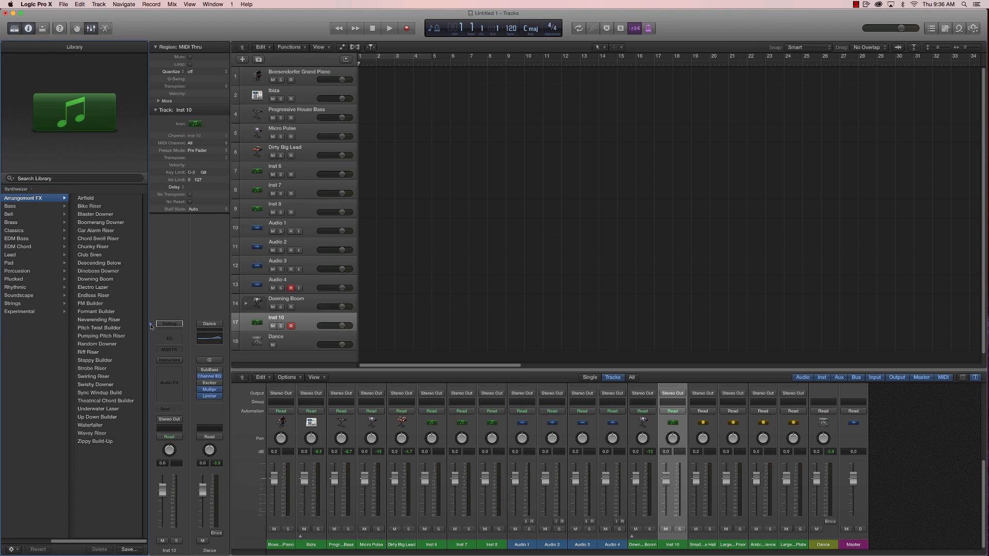
pyautogui.click(84, 304)
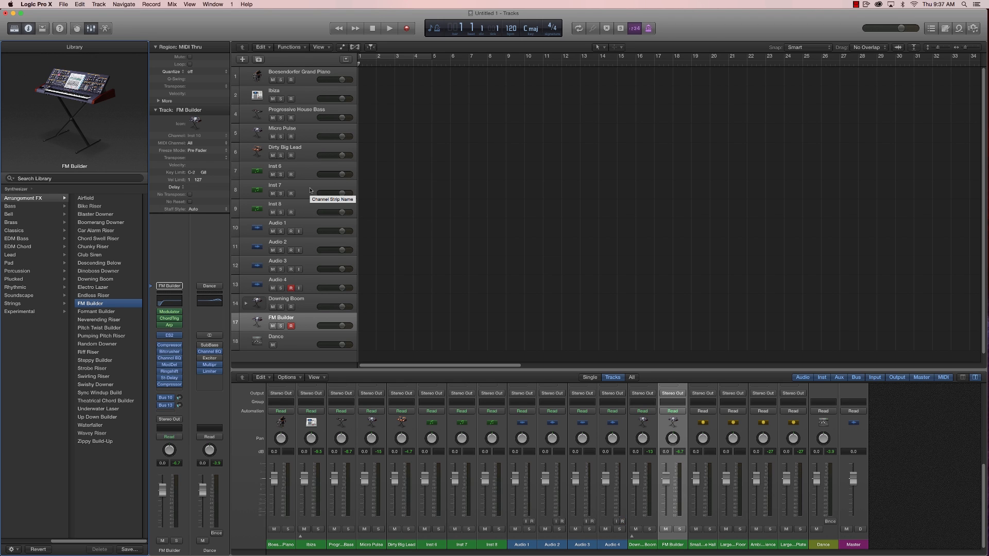
# - Save the project as a template named EDM 1 in the Project Templates folder
pyautogui.click(63, 4)
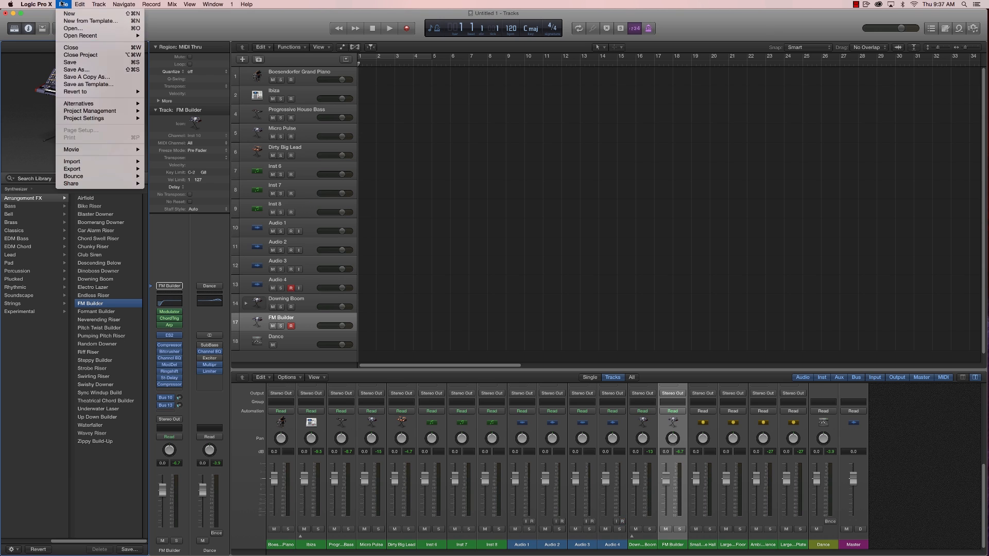
pyautogui.click(82, 84)
pyautogui.write('EDM 1')
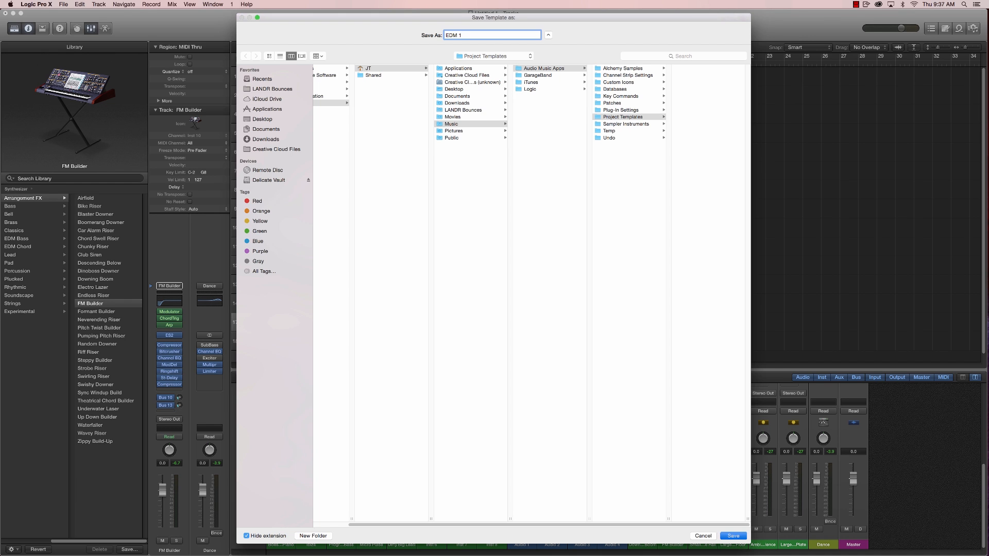
pyautogui.press('Return')
# - Close the current project and create a new project from the saved EDM 1 template
pyautogui.click(66, 5)
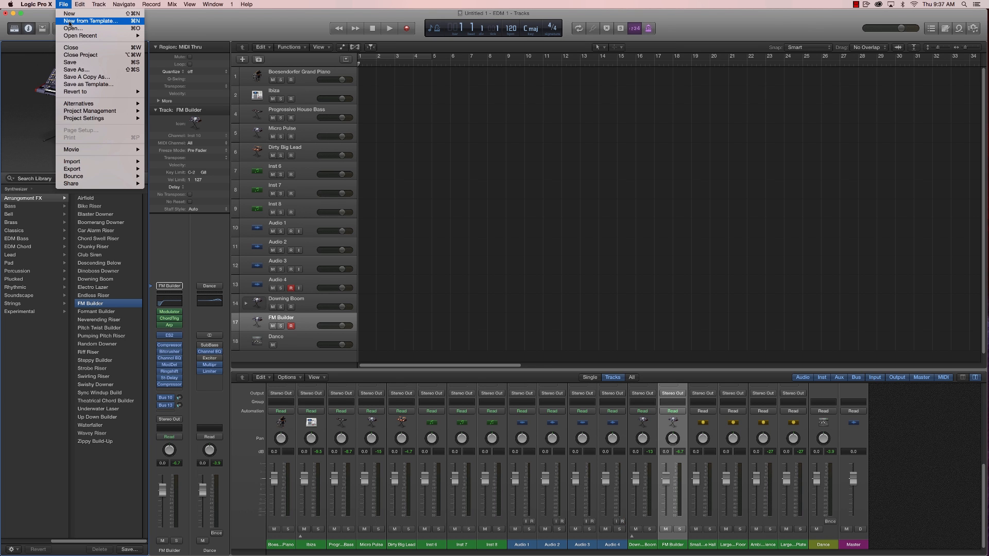
pyautogui.click(70, 22)
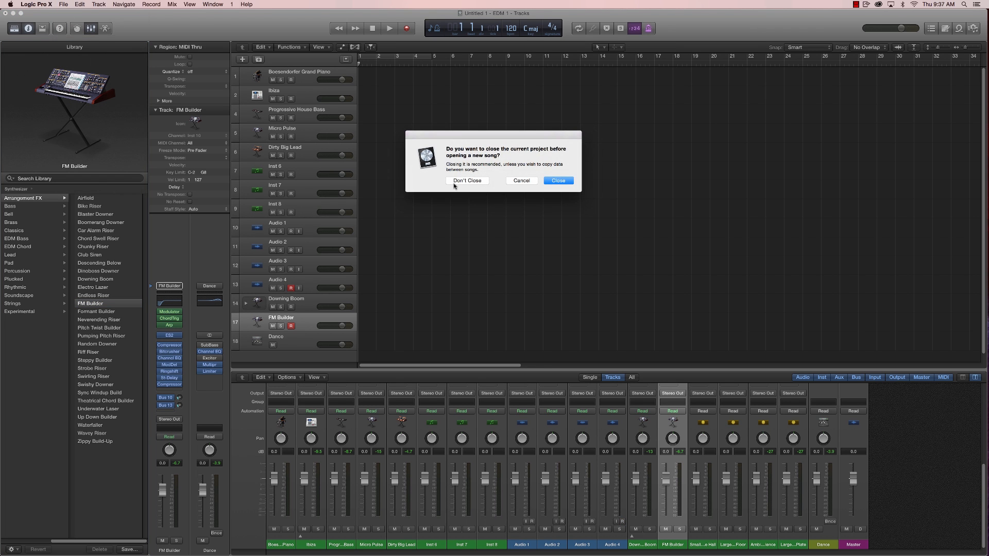
pyautogui.click(562, 185)
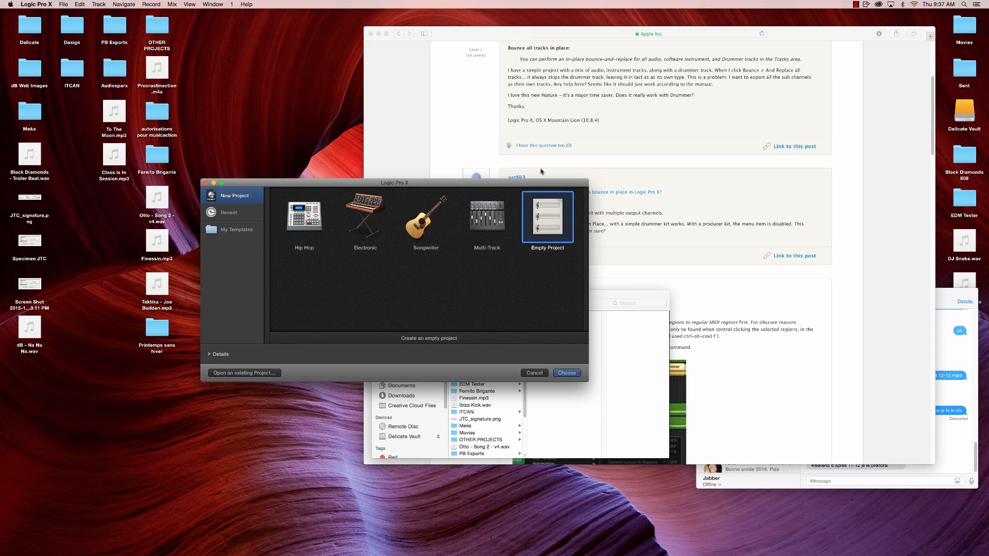
pyautogui.click(228, 235)
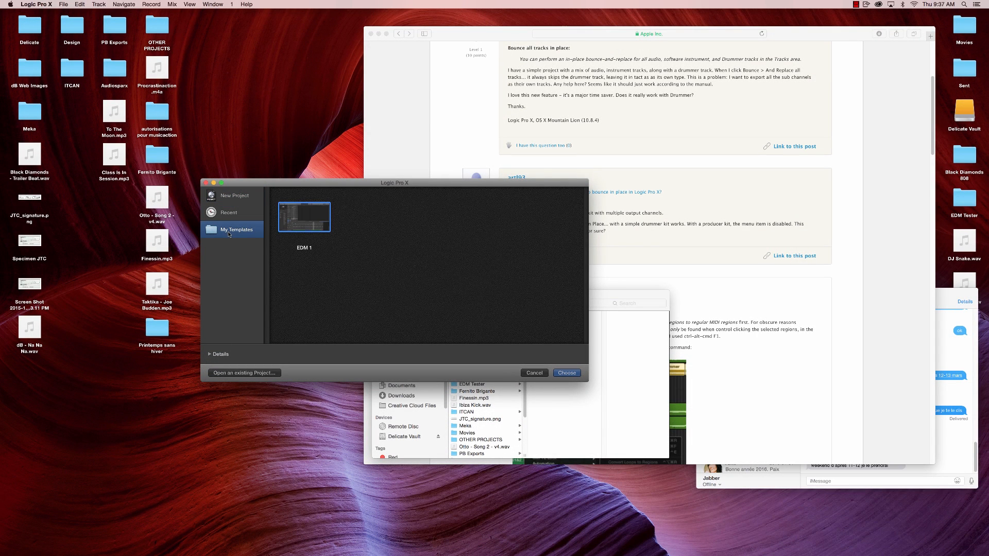
pyautogui.doubleClick(314, 222)
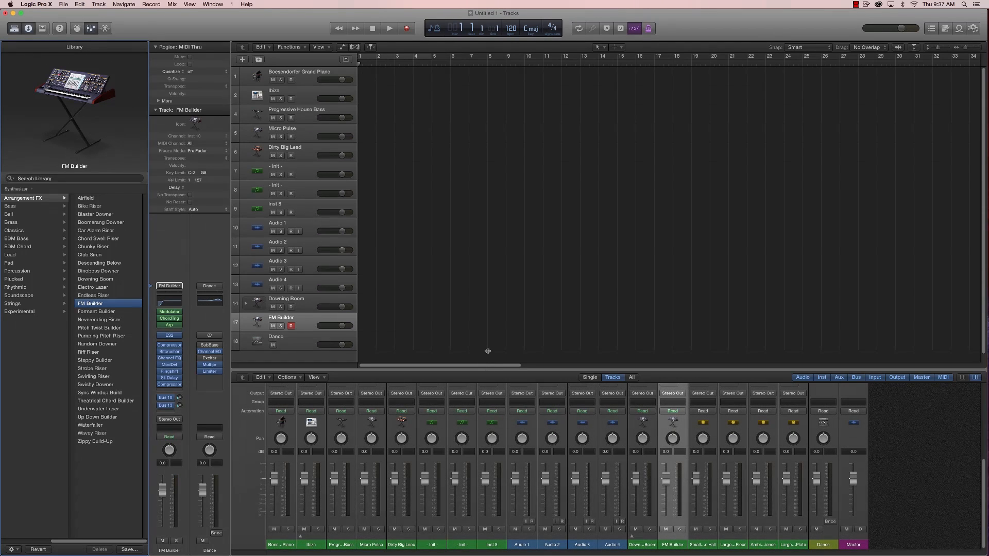
# - Enlarge the mixer area and select the Boesendorfer Grand Piano track
pyautogui.moveTo(488, 370); pyautogui.dragTo(489, 322)
pyautogui.click(291, 81)
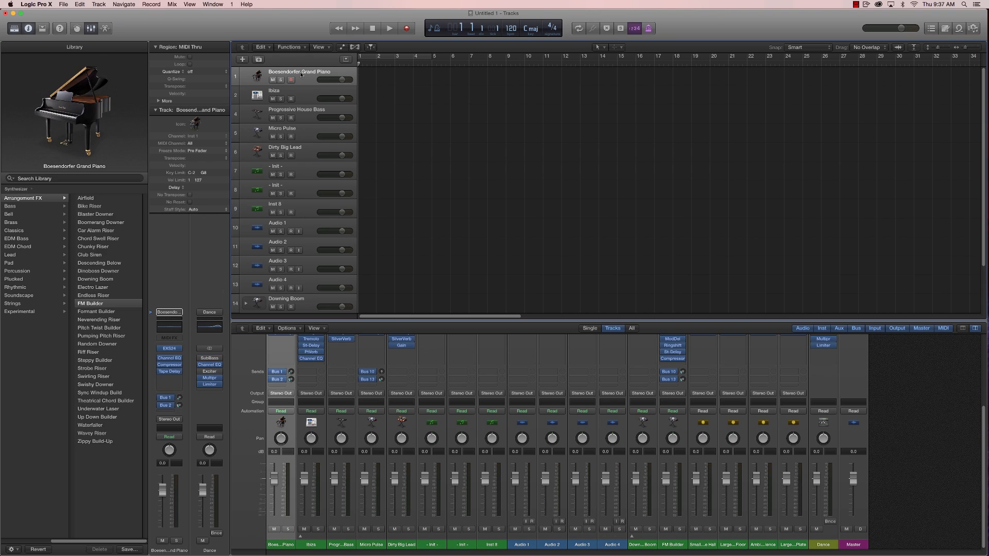